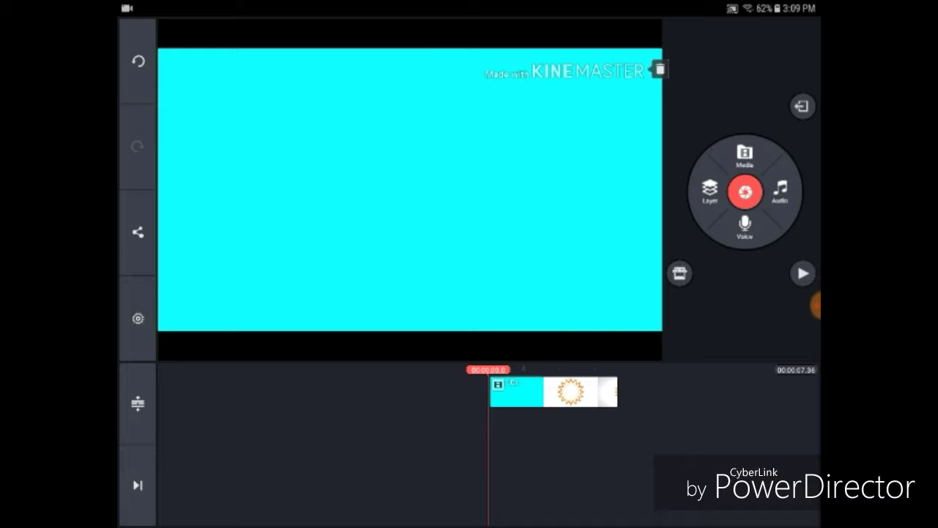
key(XF86AudioRaiseVolume)
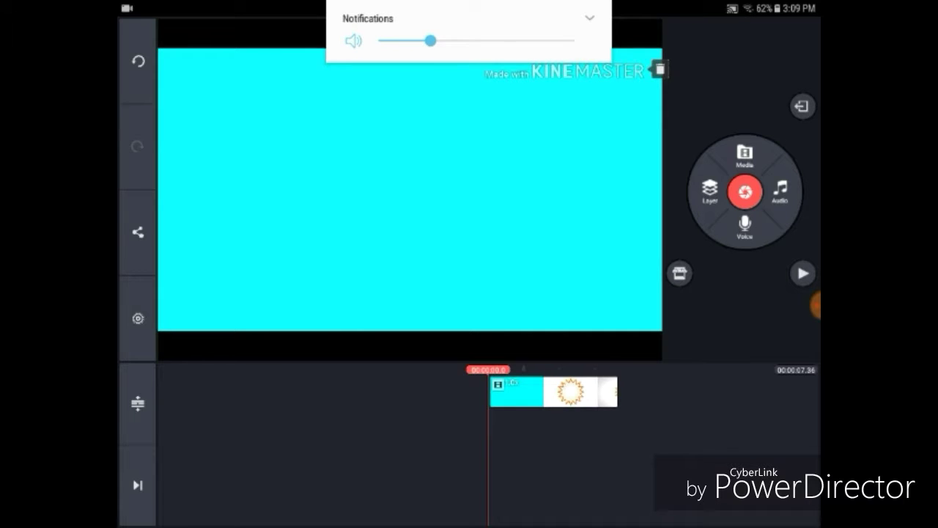
click(589, 19)
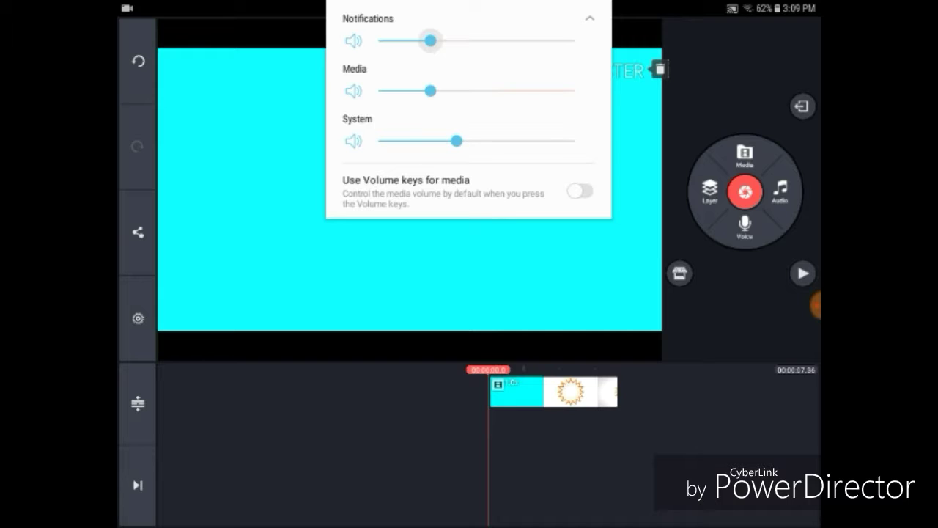
drag(431, 91, 486, 91)
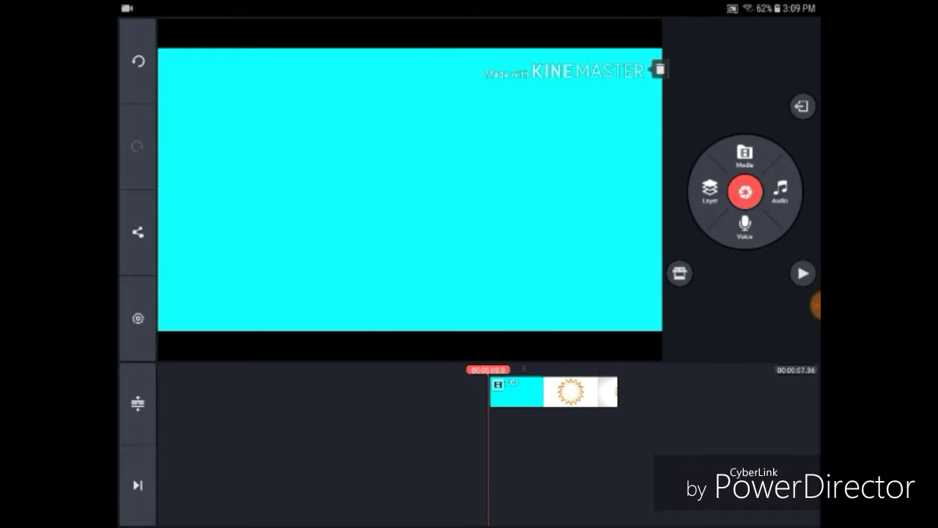
click(802, 272)
Add a 'Don' text layer starting at 3.4 s and enlarge it over the starburst.
click(710, 191)
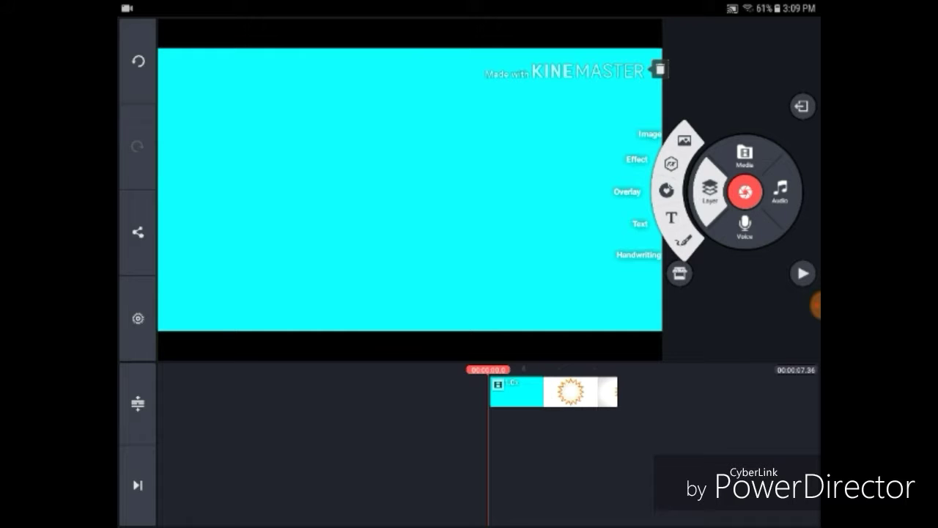
click(671, 217)
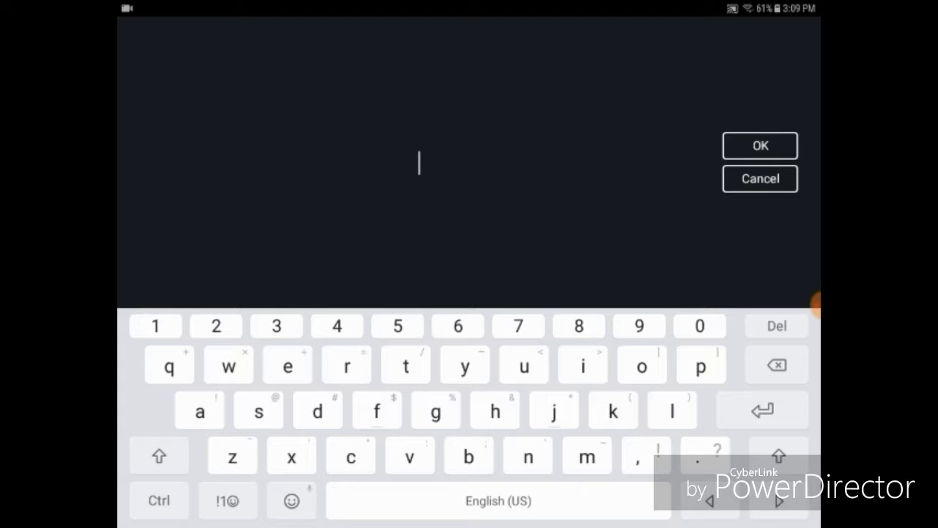
text(Don)
click(760, 145)
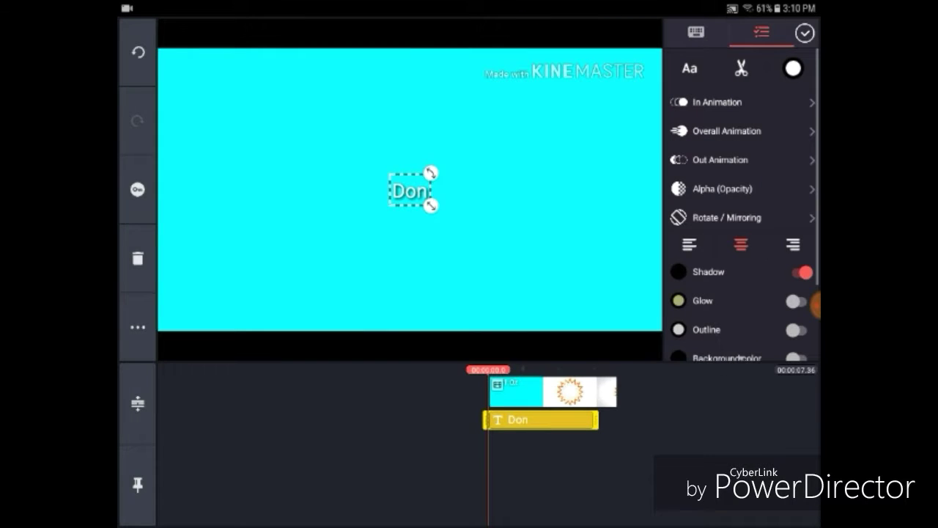
drag(486, 420, 546, 419)
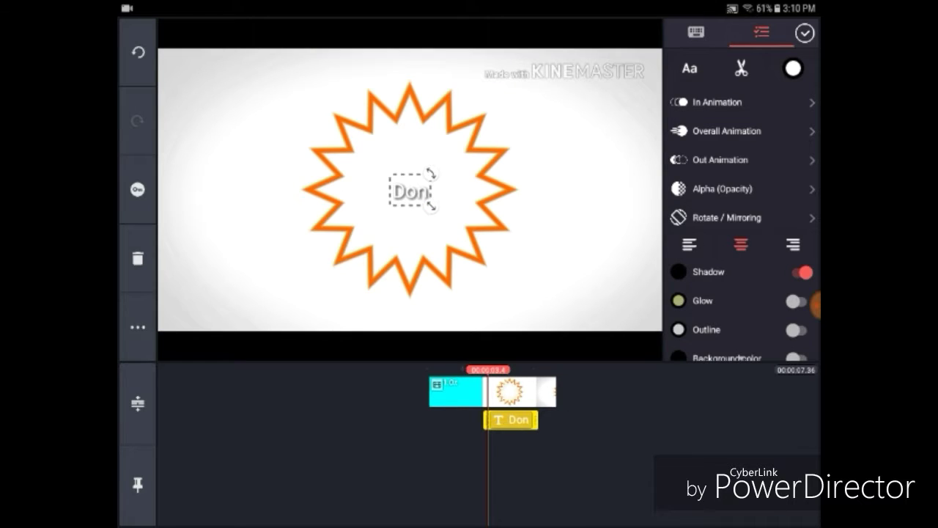
drag(430, 206, 489, 252)
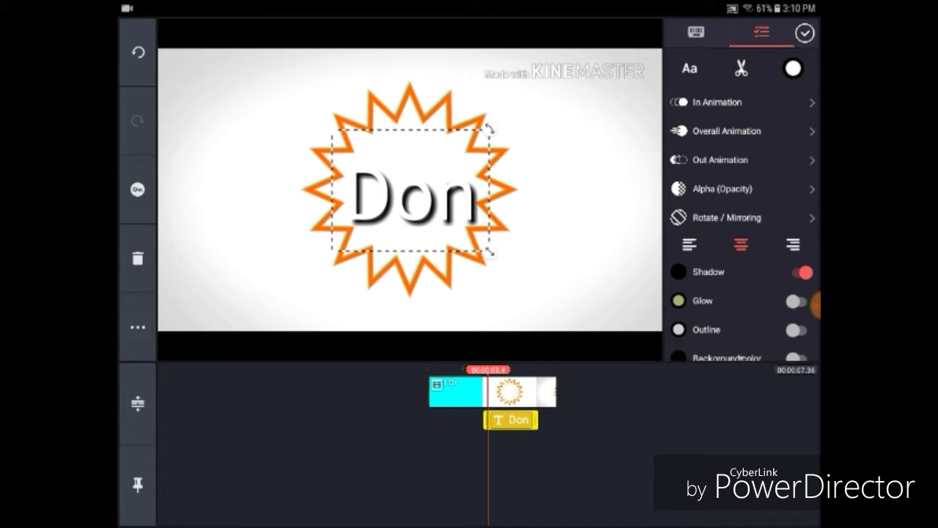
Colour the Don text dark blue (#2400CC).
click(794, 69)
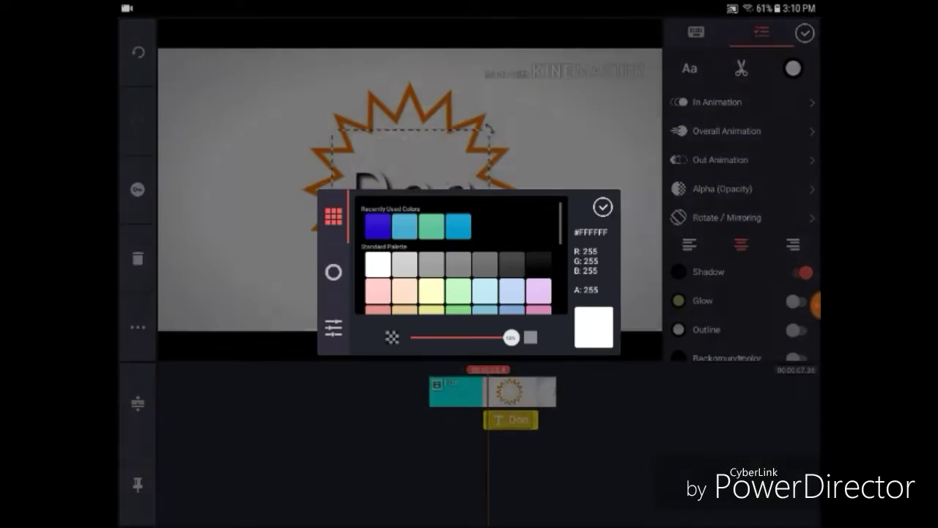
scroll(454, 279, down, 3)
click(513, 290)
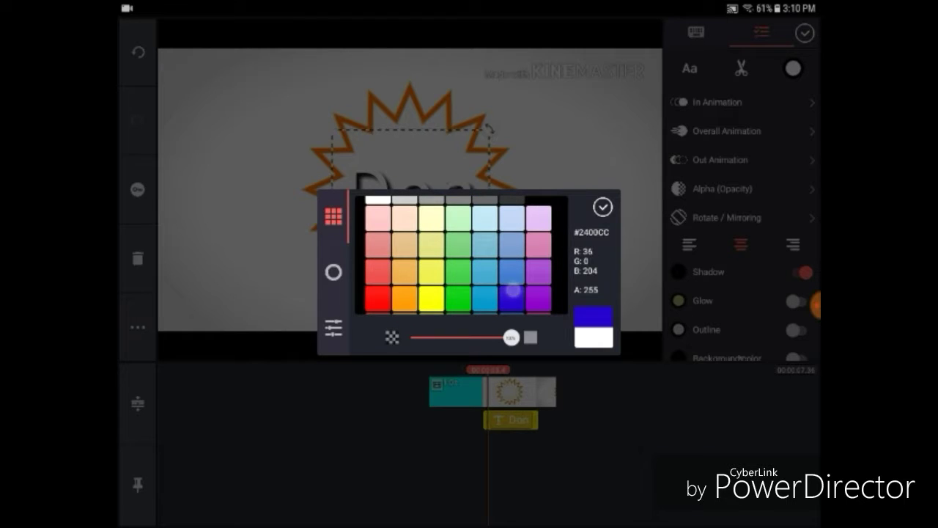
click(603, 206)
Give the Don text a Pop in-animation and reselect its clip.
click(717, 102)
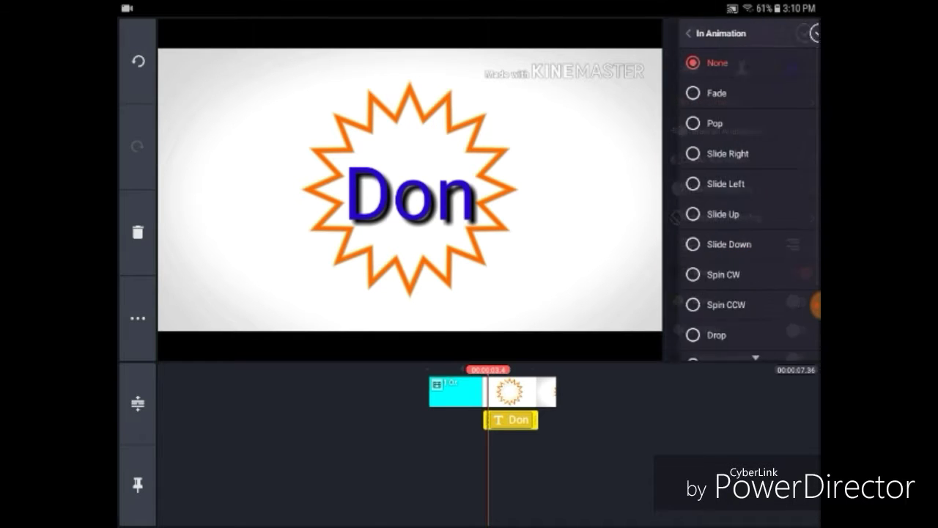
click(715, 123)
click(815, 33)
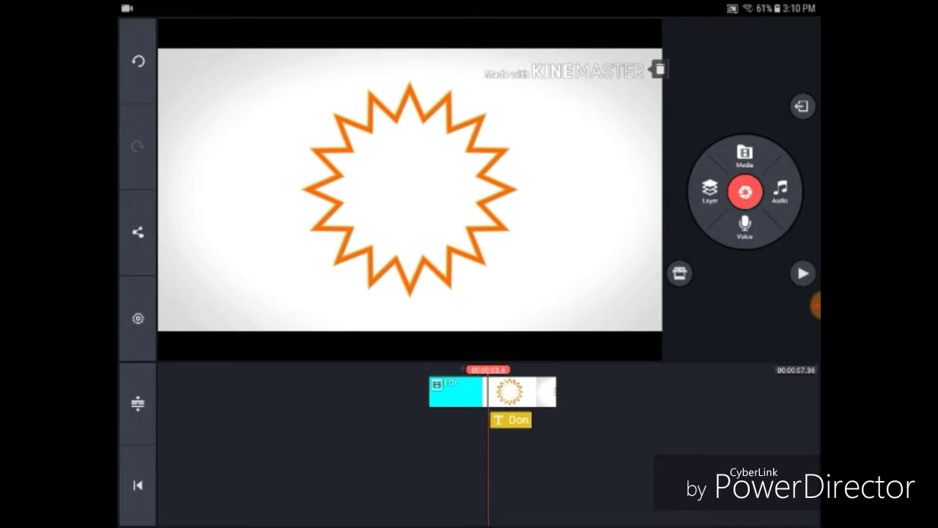
click(709, 192)
click(410, 440)
click(511, 419)
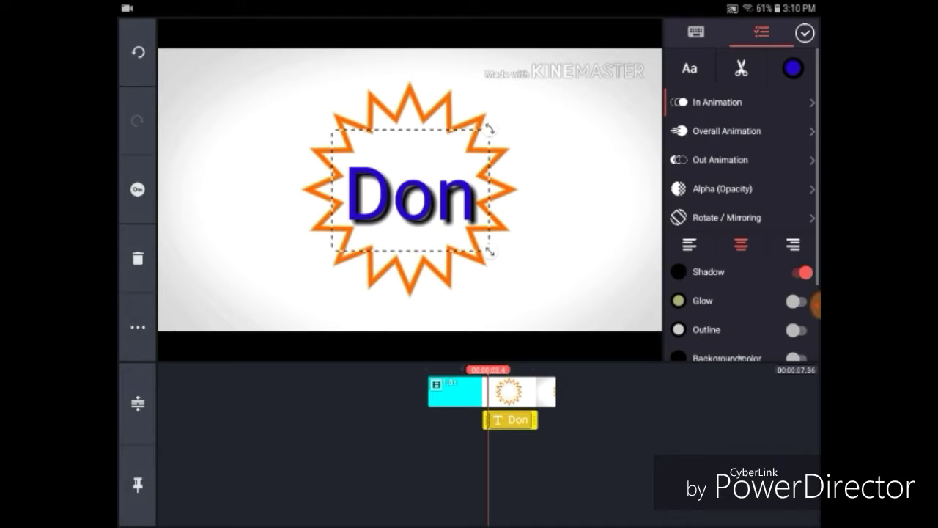
mouse_move(532, 423)
mouse_down()
mouse_move(473, 423)
mouse_move(481, 428)
mouse_up()
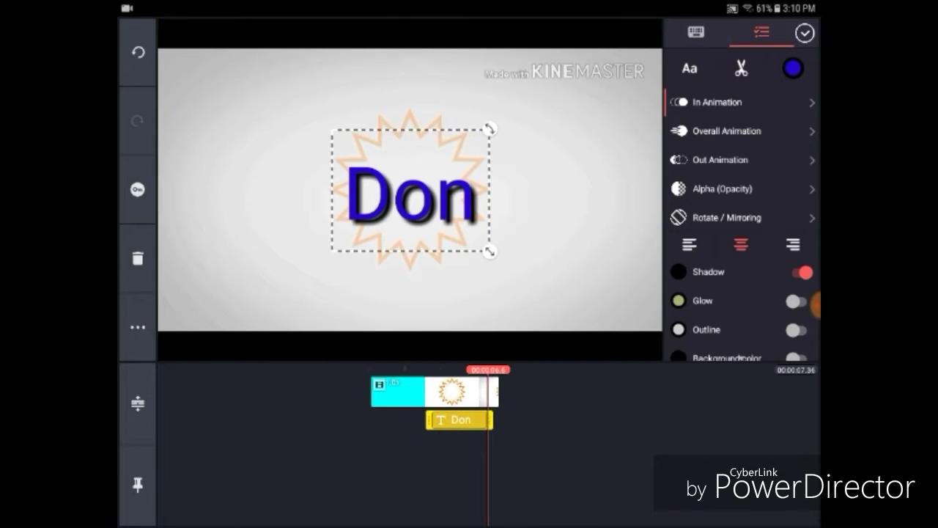
Add glow and outline to the Don text.
click(810, 304)
click(795, 266)
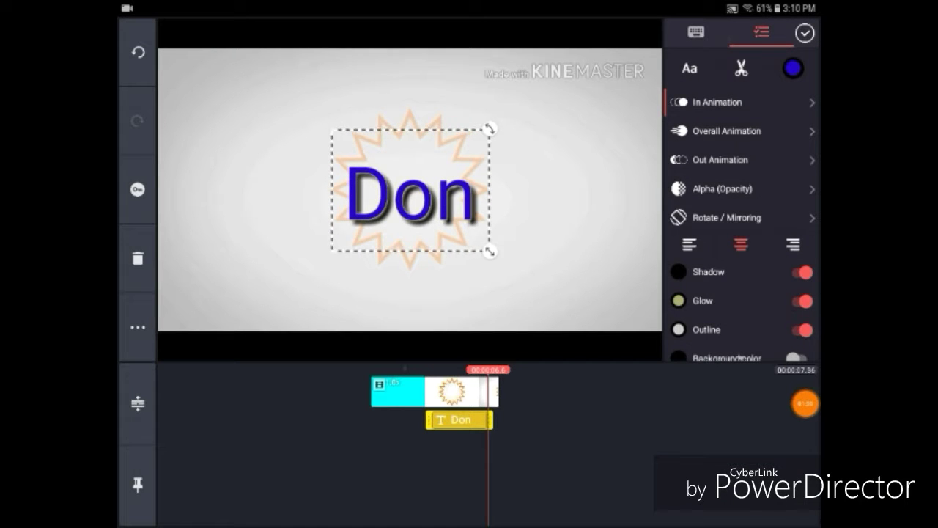
drag(805, 404, 804, 322)
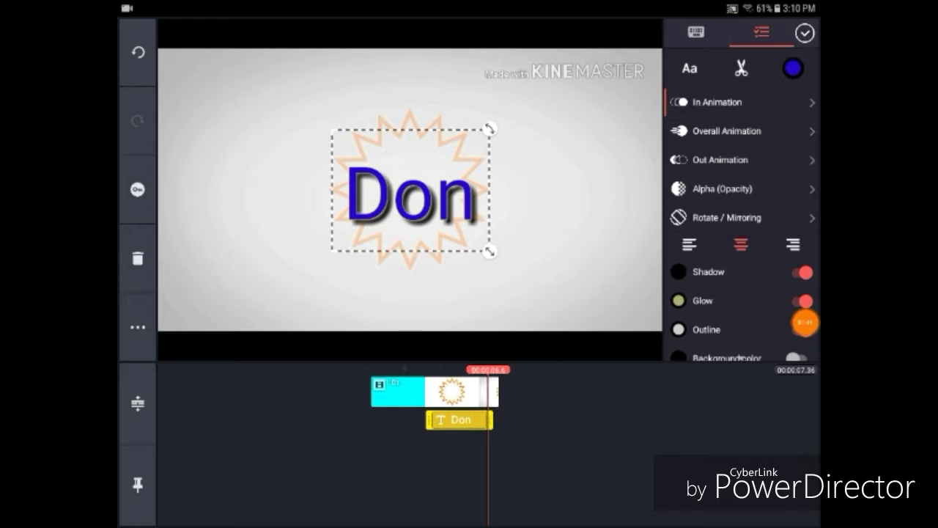
Close the text settings and replay the intro from near its start.
click(805, 32)
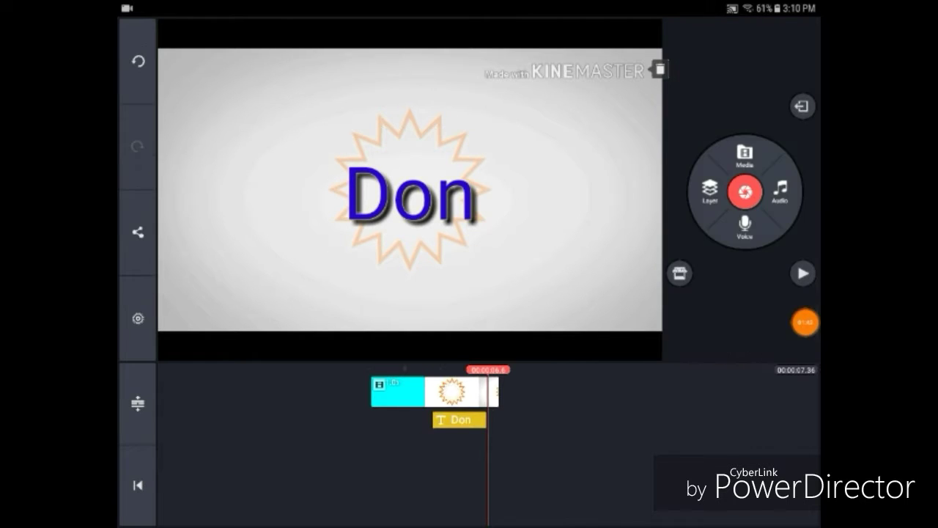
drag(410, 455, 532, 455)
click(802, 273)
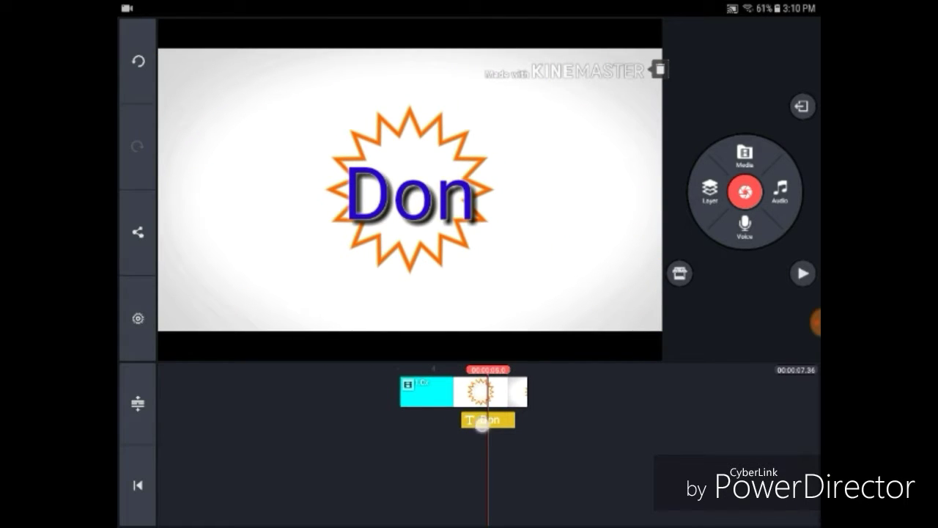
Stop on the Don text layer and replay the intro from slightly earlier.
click(483, 421)
drag(456, 426, 485, 427)
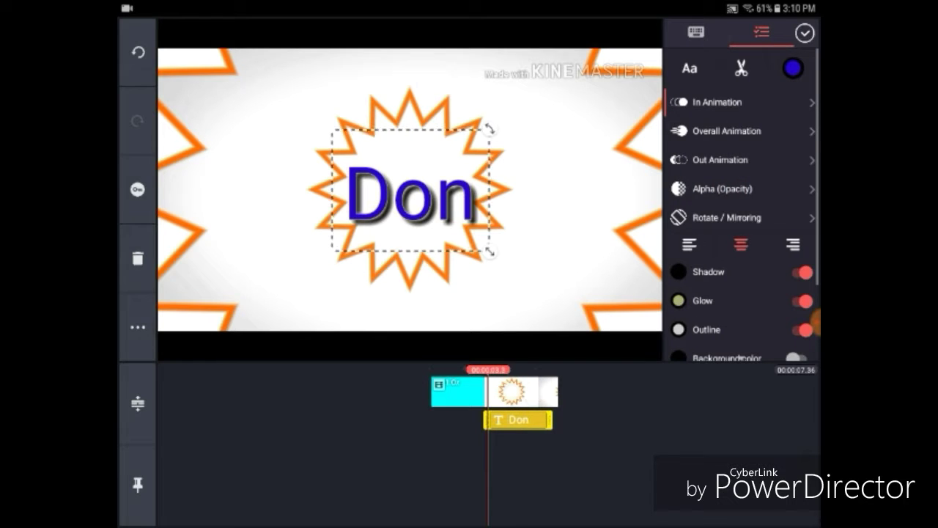
click(804, 33)
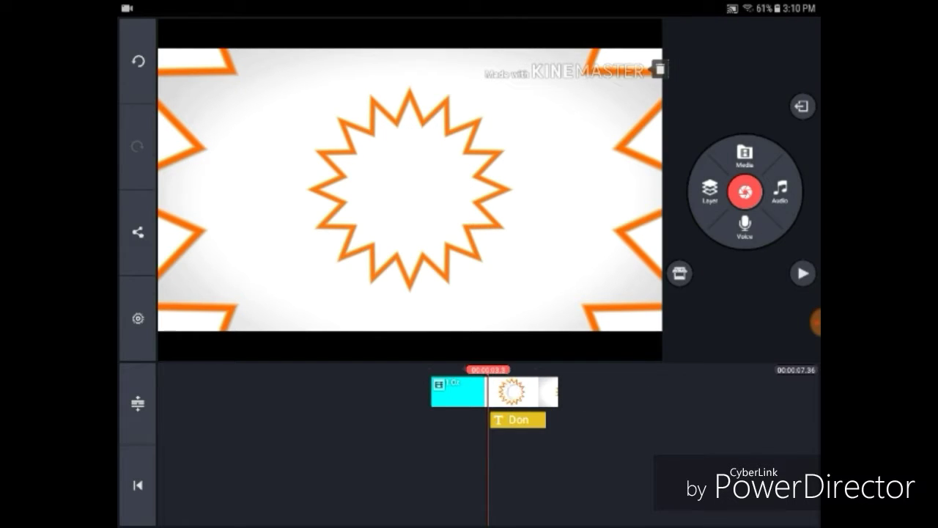
click(802, 273)
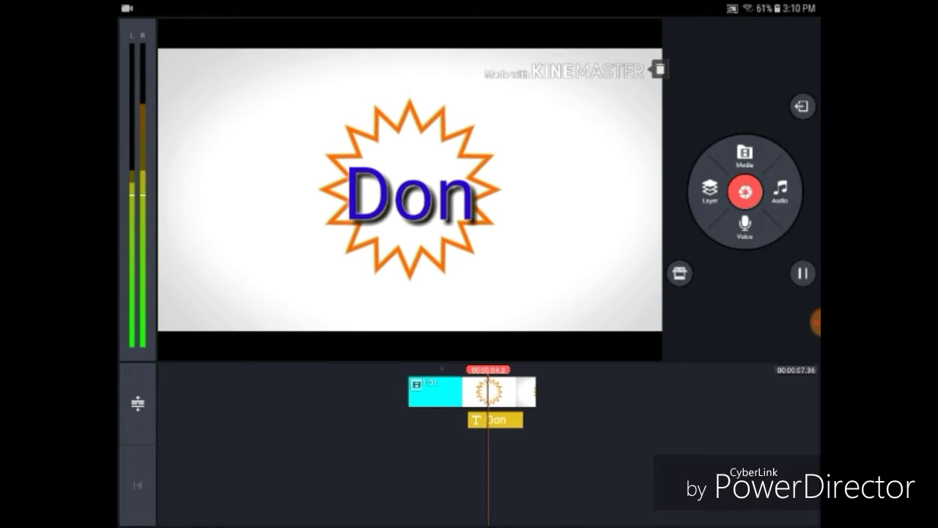
Stop on the Don layer again and rewind to the beginning.
click(476, 419)
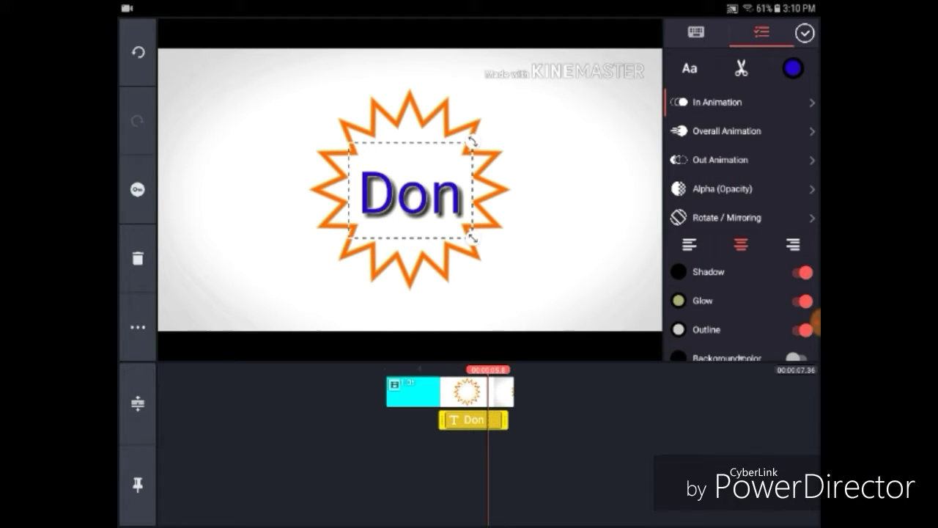
click(805, 32)
drag(411, 392, 465, 392)
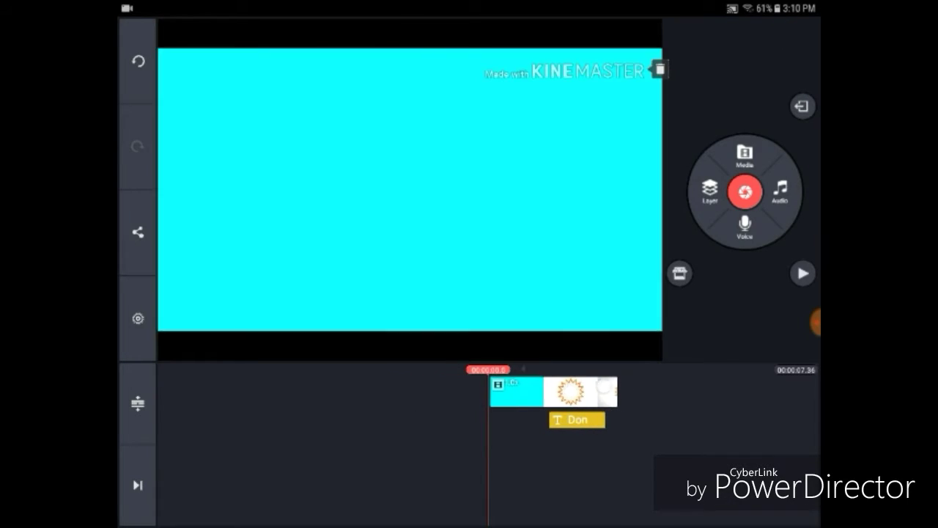
Give the Don text a Fade out-animation.
click(528, 419)
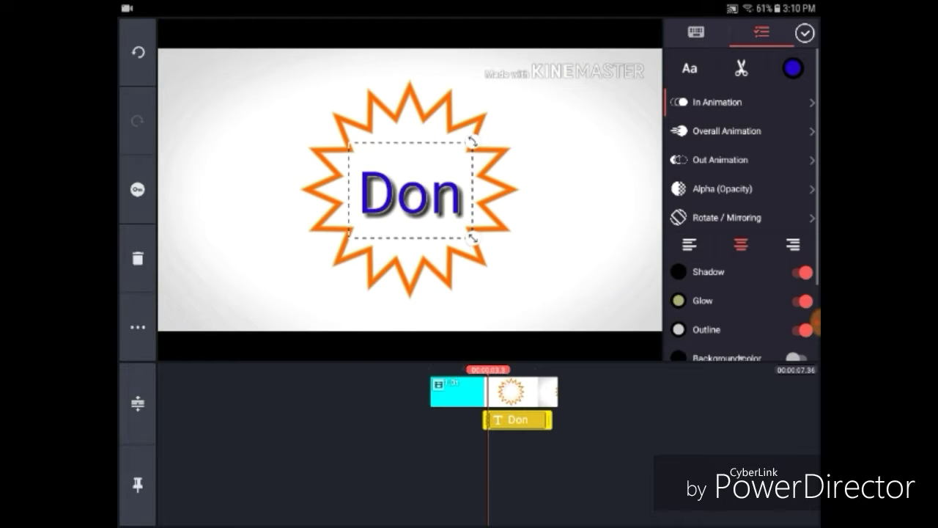
click(720, 160)
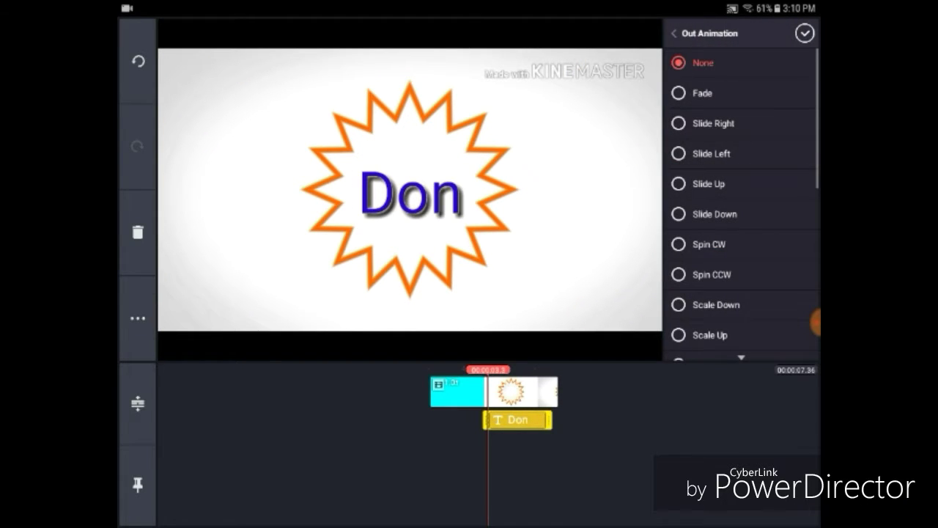
click(702, 93)
click(804, 33)
Play the intro through to check the fade-out, then rewind to the start.
drag(454, 392, 514, 392)
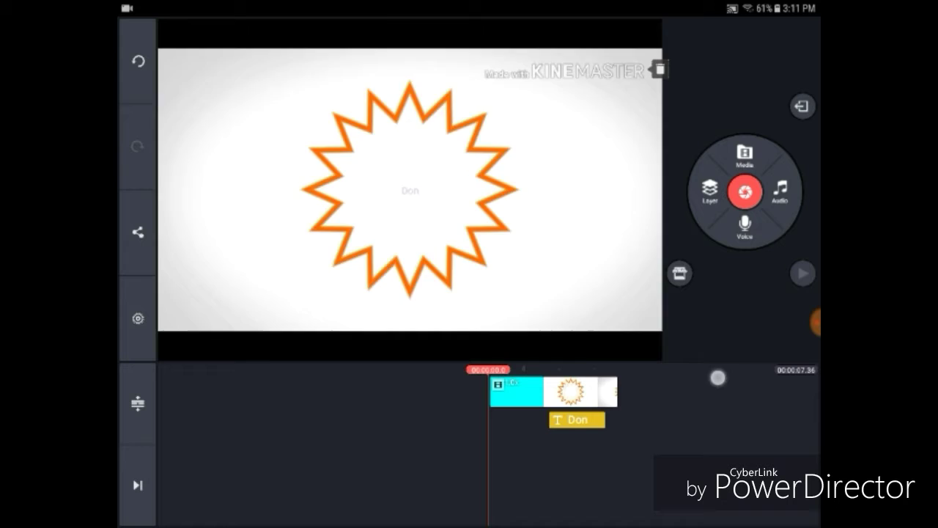
click(803, 273)
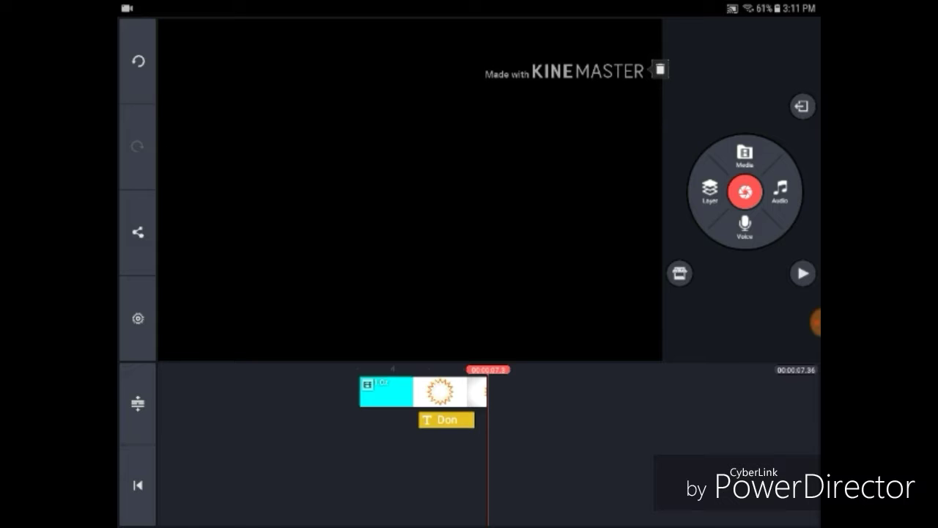
click(356, 385)
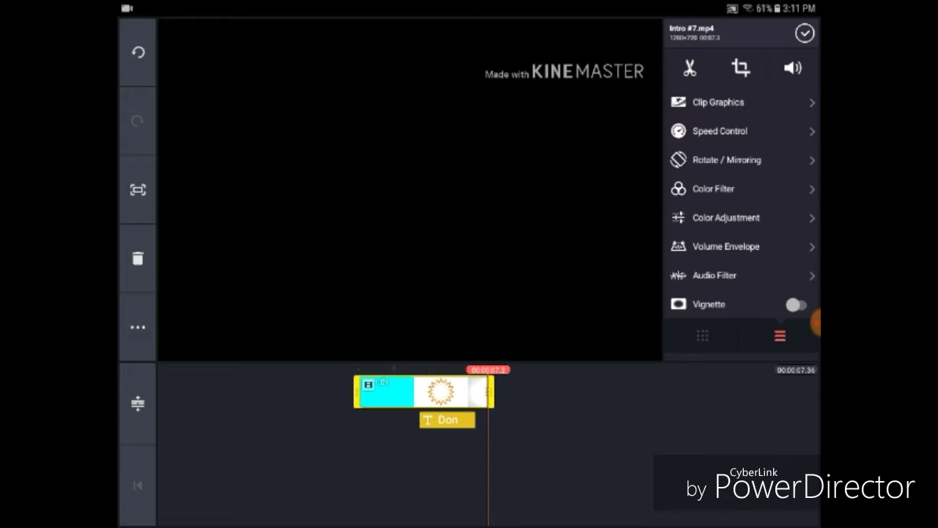
click(293, 395)
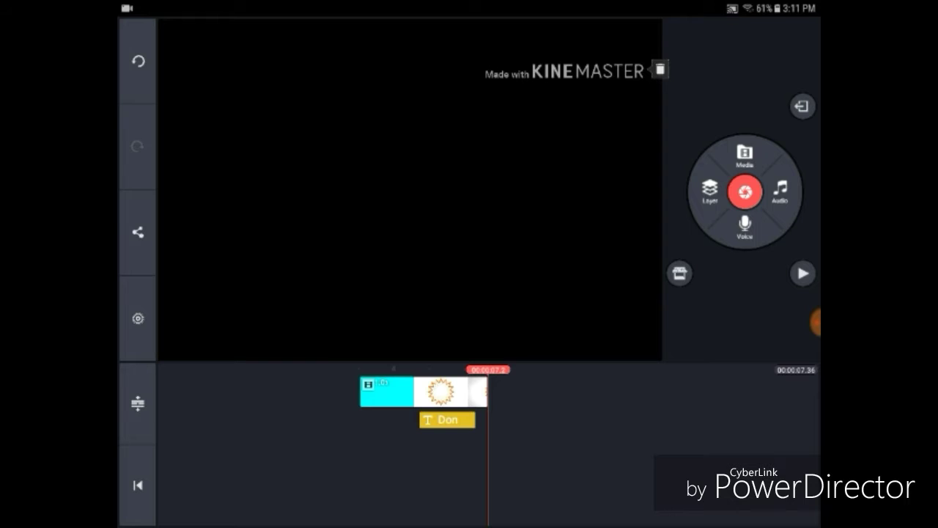
click(138, 485)
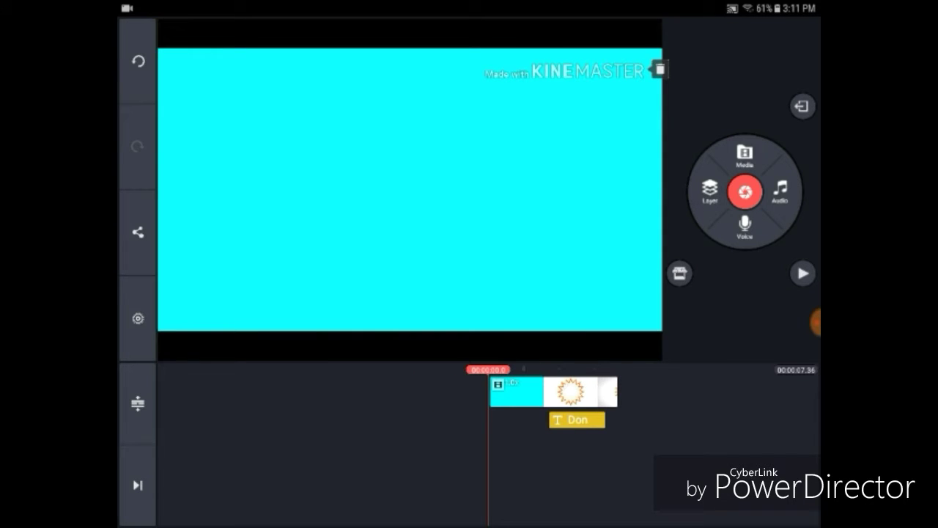